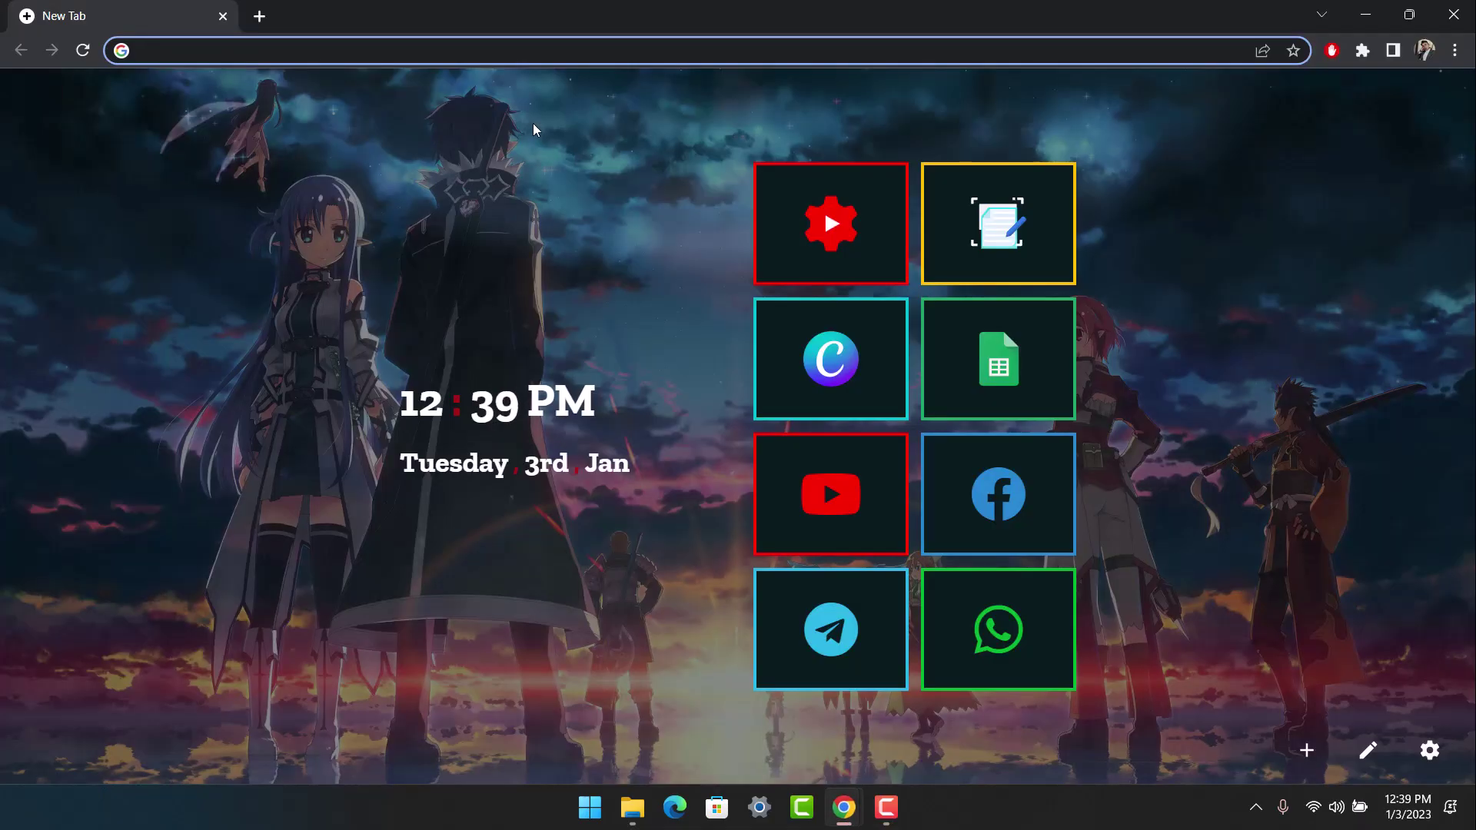
text(cra)
Step: Load the suggested lucknow.craigslist.org site from the Chrome address bar
key(Return)
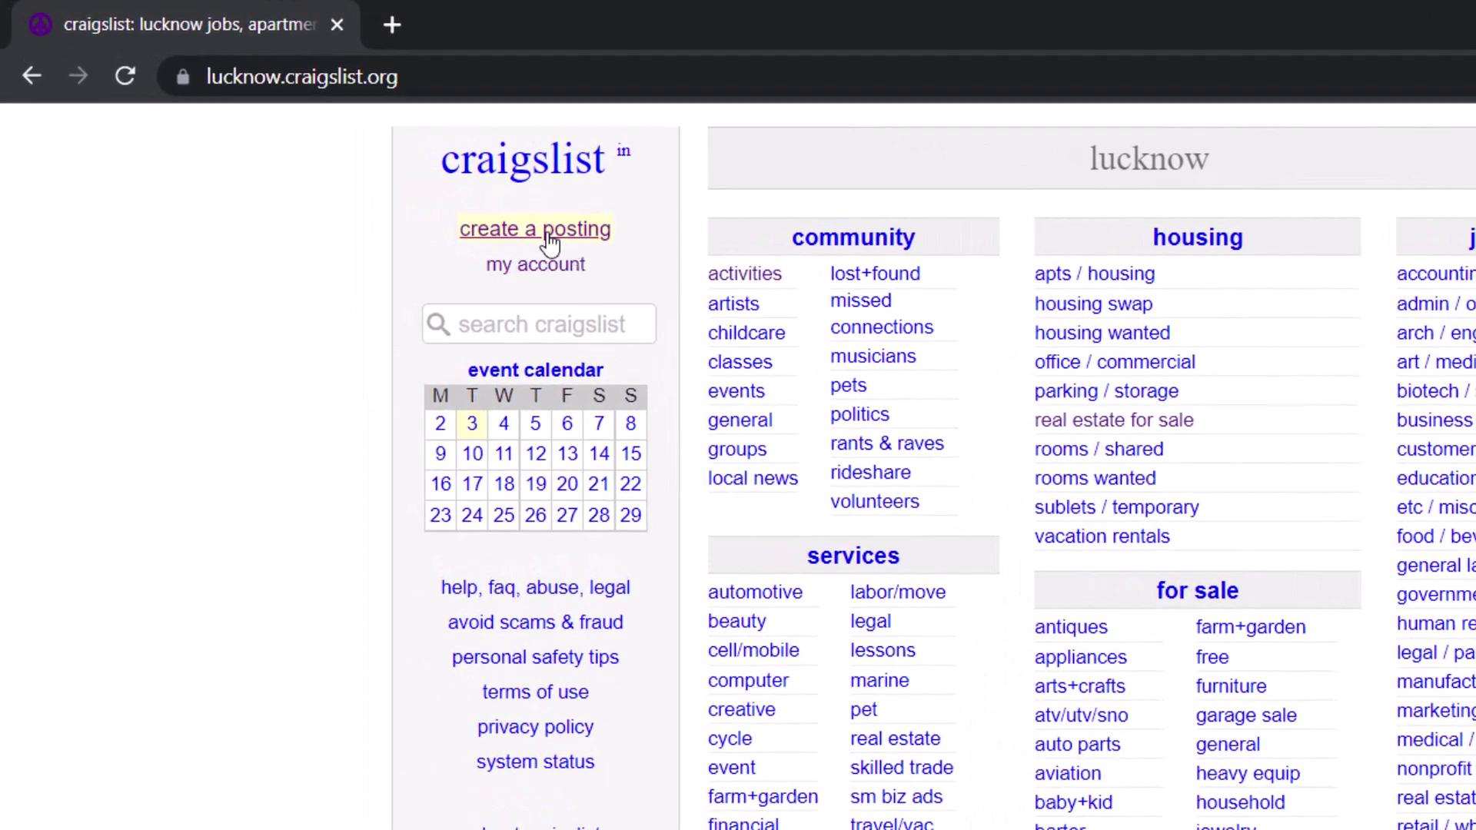
Step: Choose 'create a posting' on the Lucknow Craigslist homepage
click(908, 245)
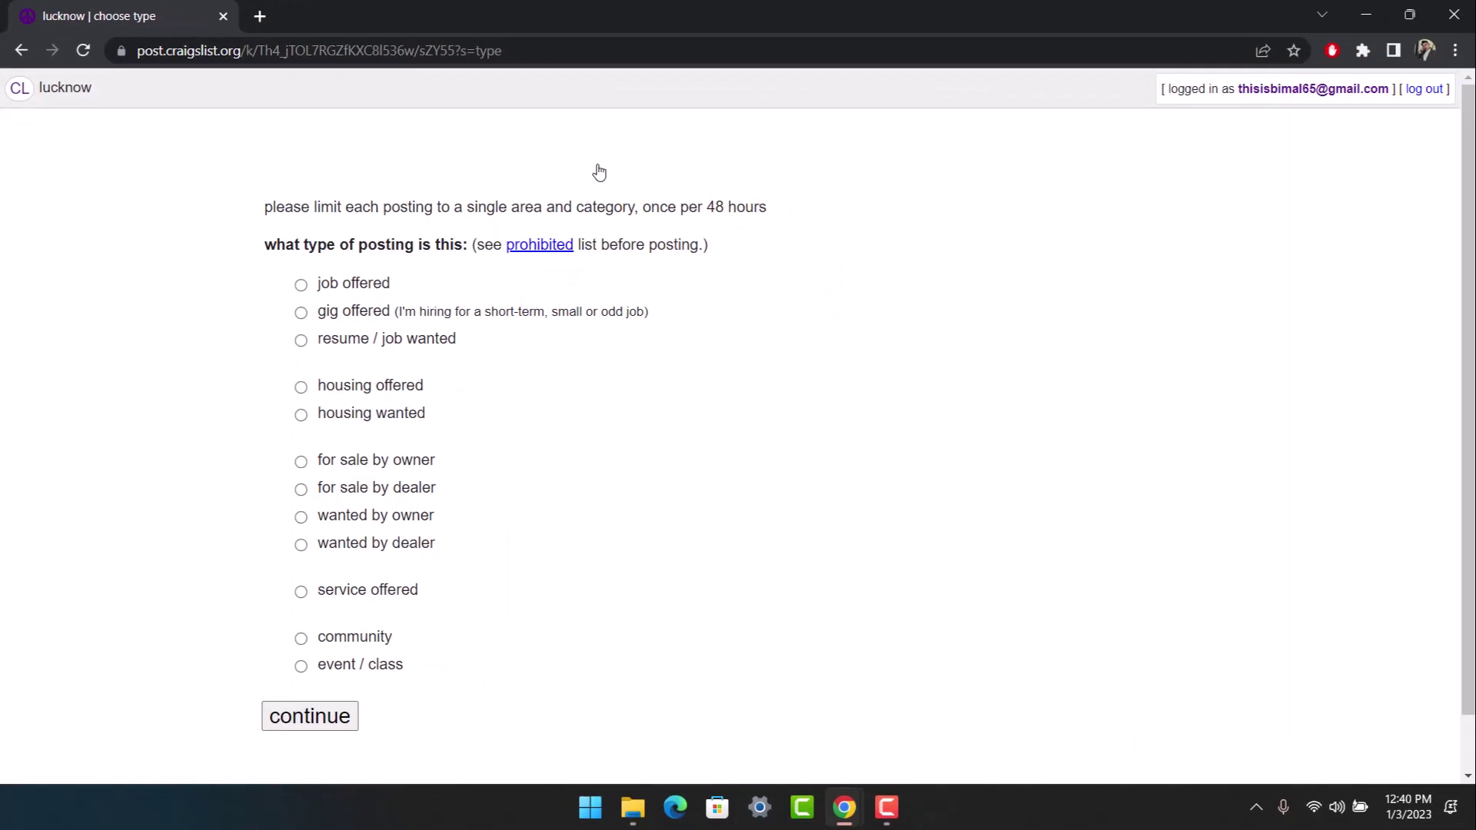
scroll(637, 405, down, 1)
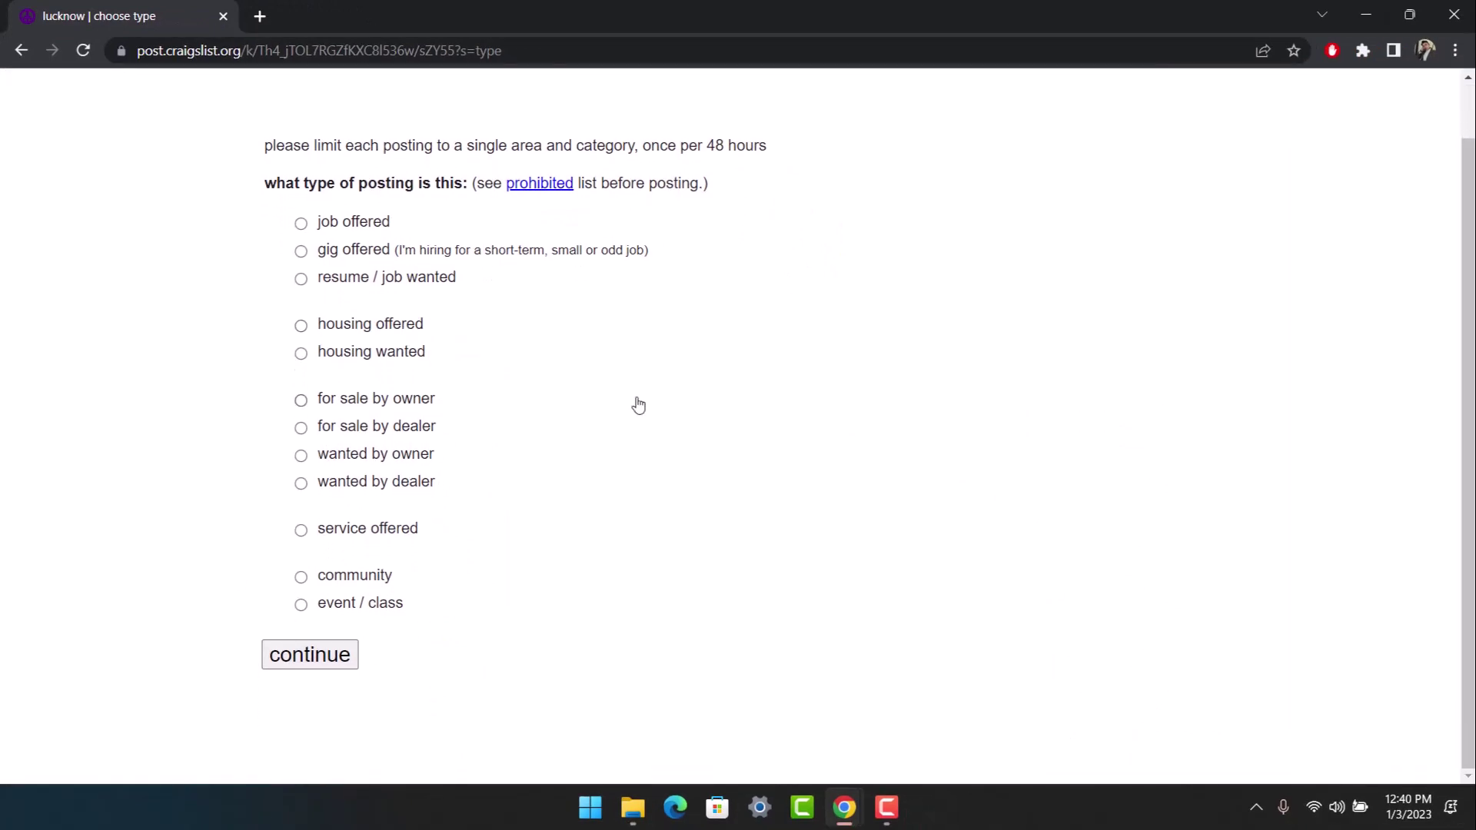